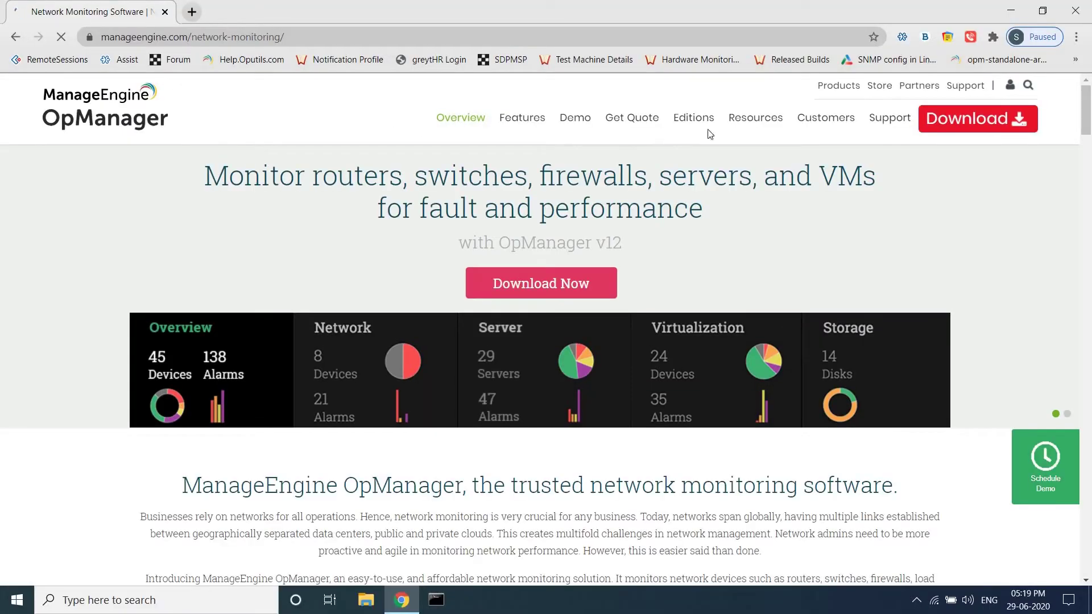
# Download the Enterprise edition Windows Central installer, then minimize Chrome to show the desktop
pyautogui.click(963, 120)
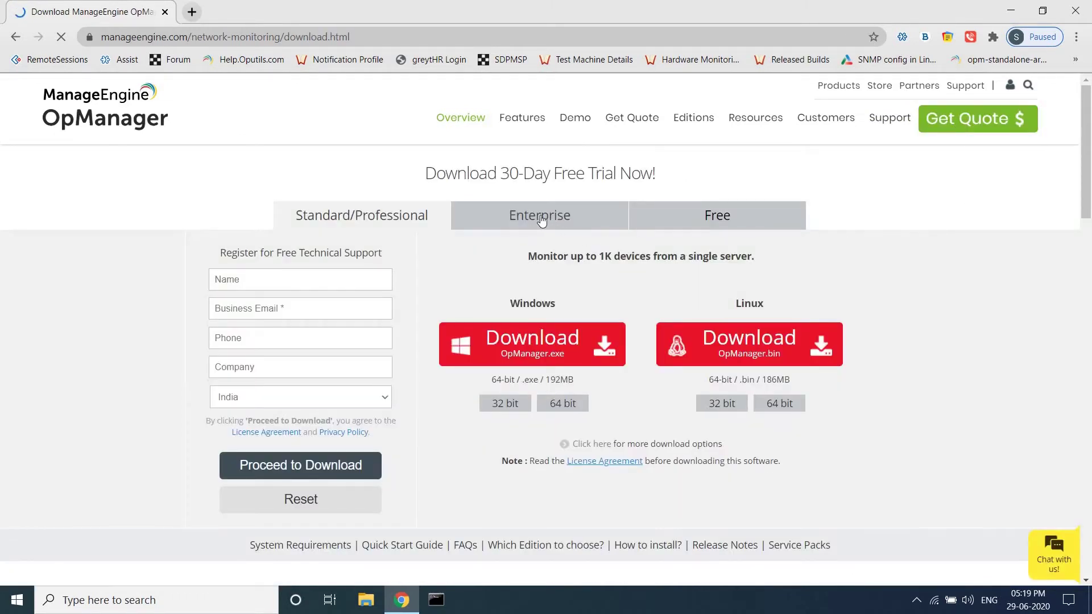
pyautogui.click(541, 221)
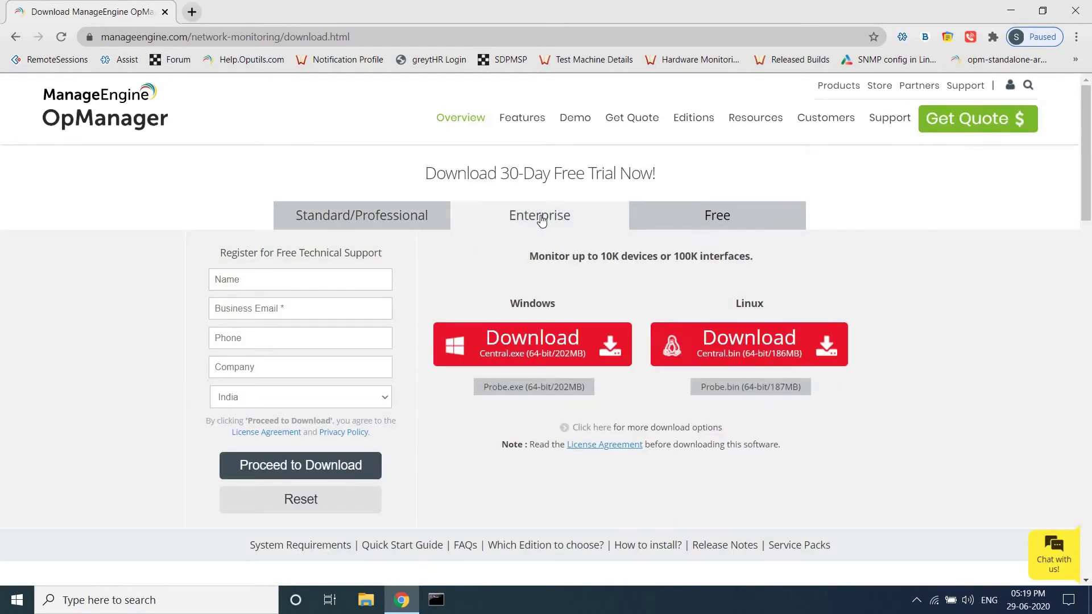
pyautogui.click(529, 351)
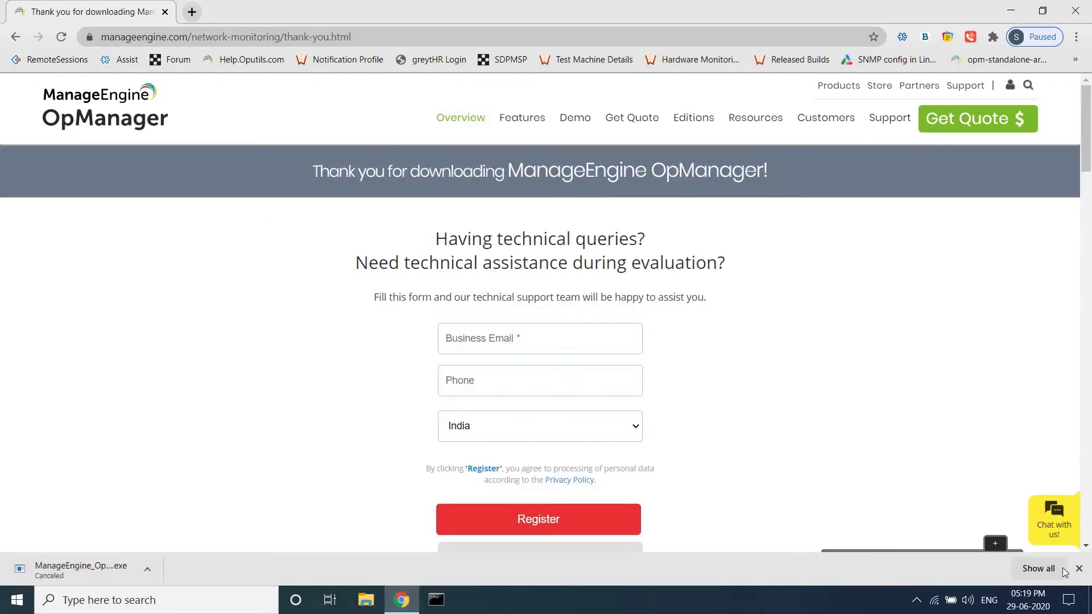
pyautogui.click(1079, 568)
pyautogui.click(1010, 10)
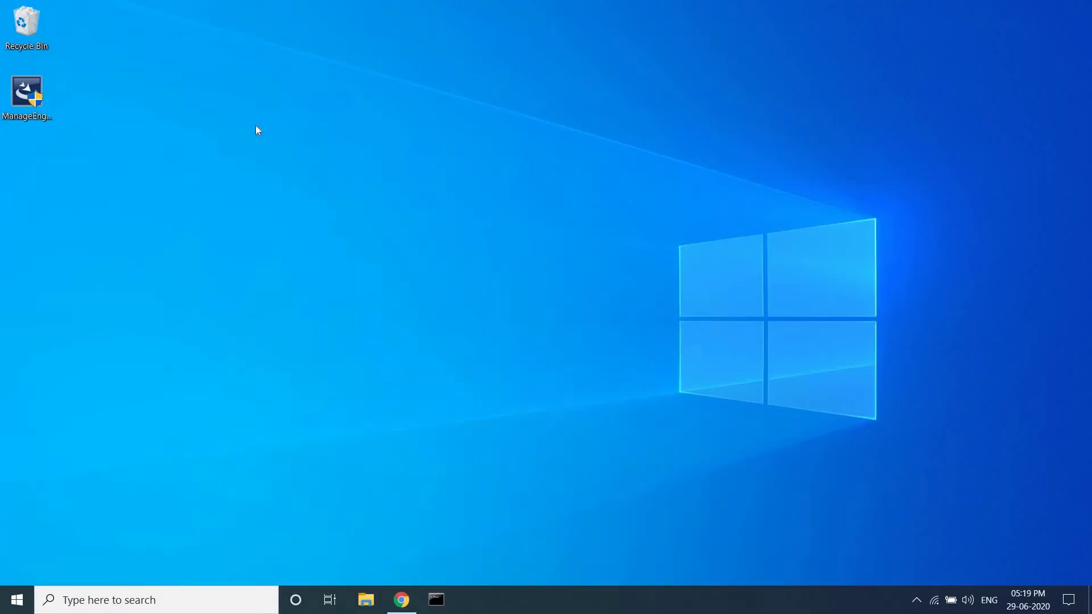
# Run the Central installer as administrator, accept the licence and keep the default destination folder
pyautogui.rightClick(34, 105)
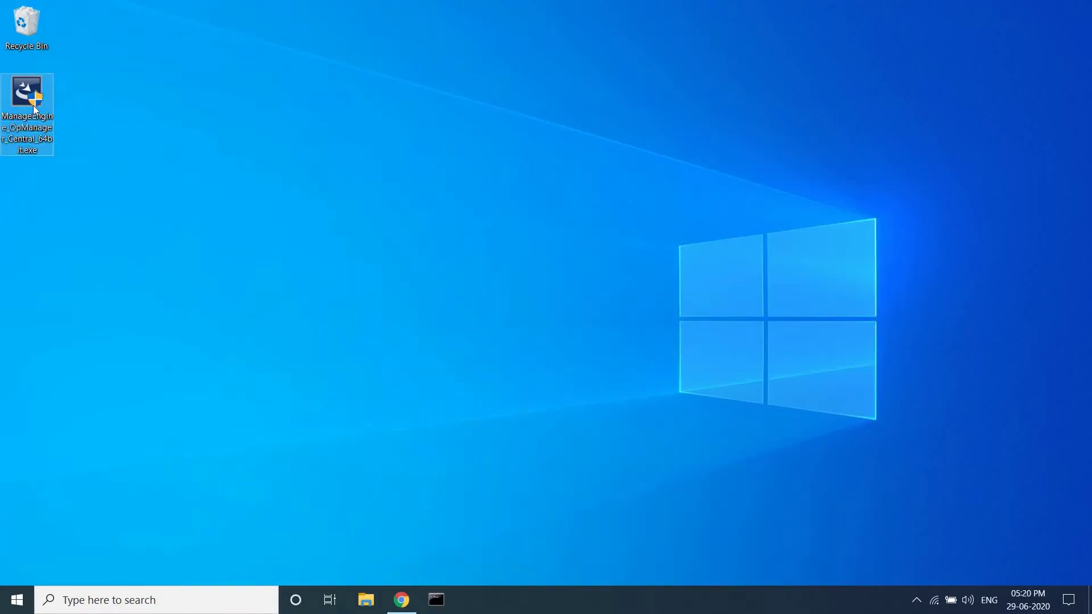
pyautogui.click(53, 135)
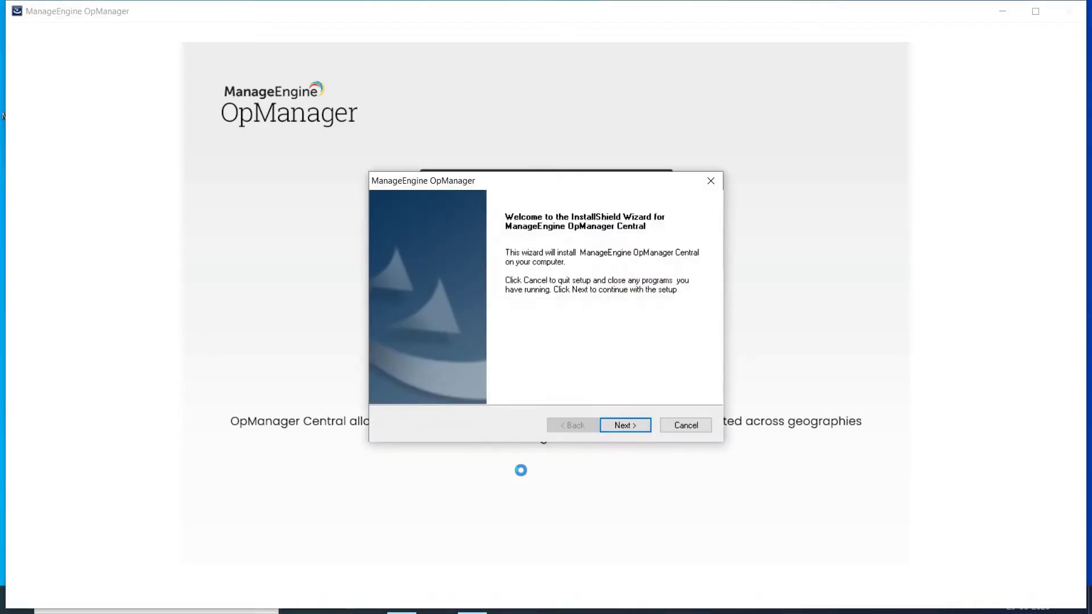
pyautogui.click(614, 422)
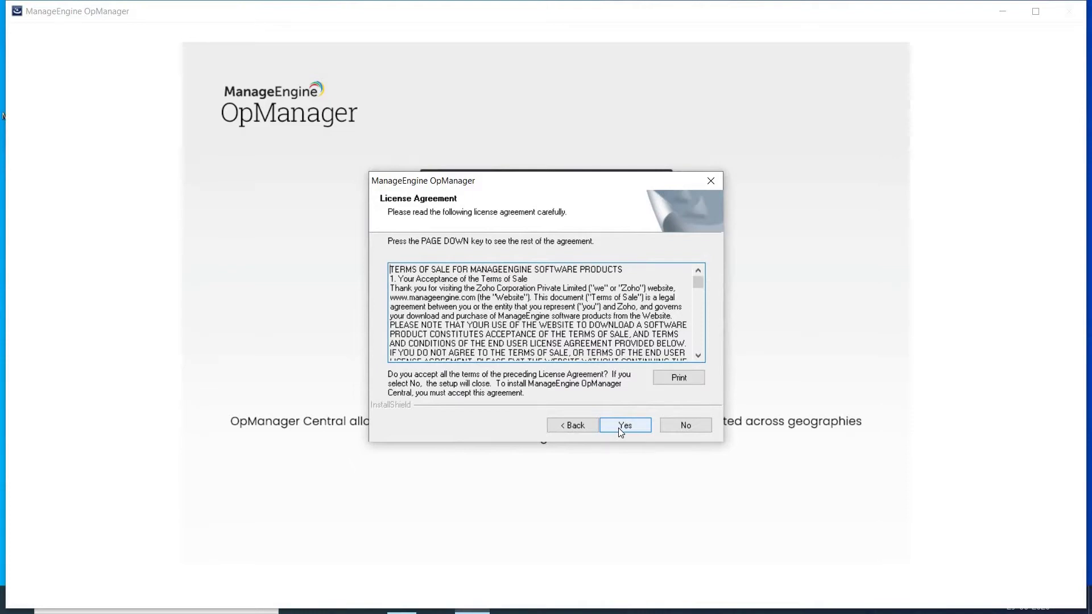
pyautogui.click(620, 431)
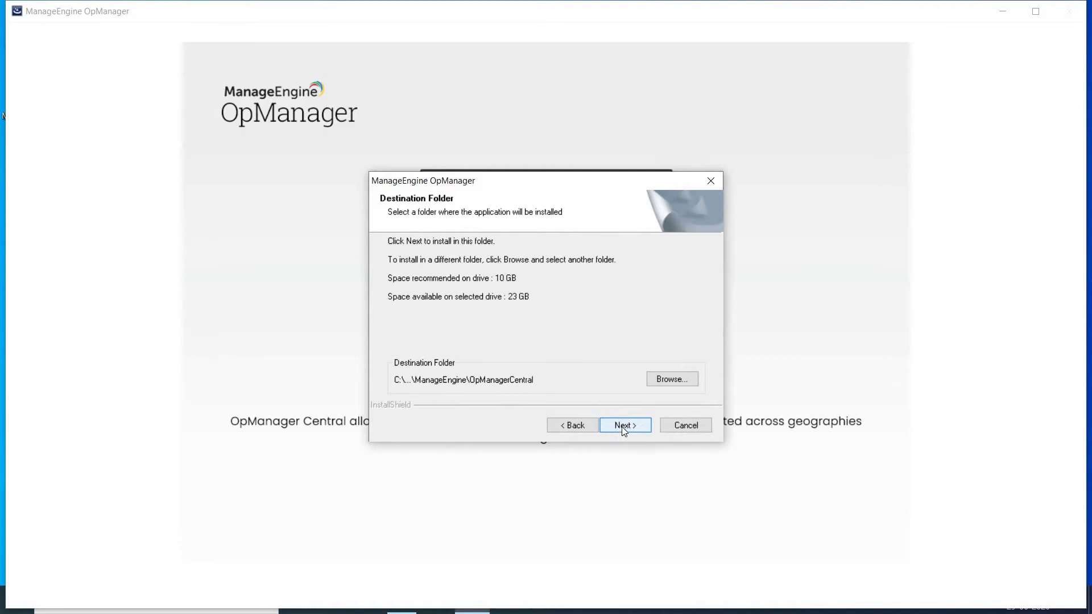
pyautogui.click(621, 427)
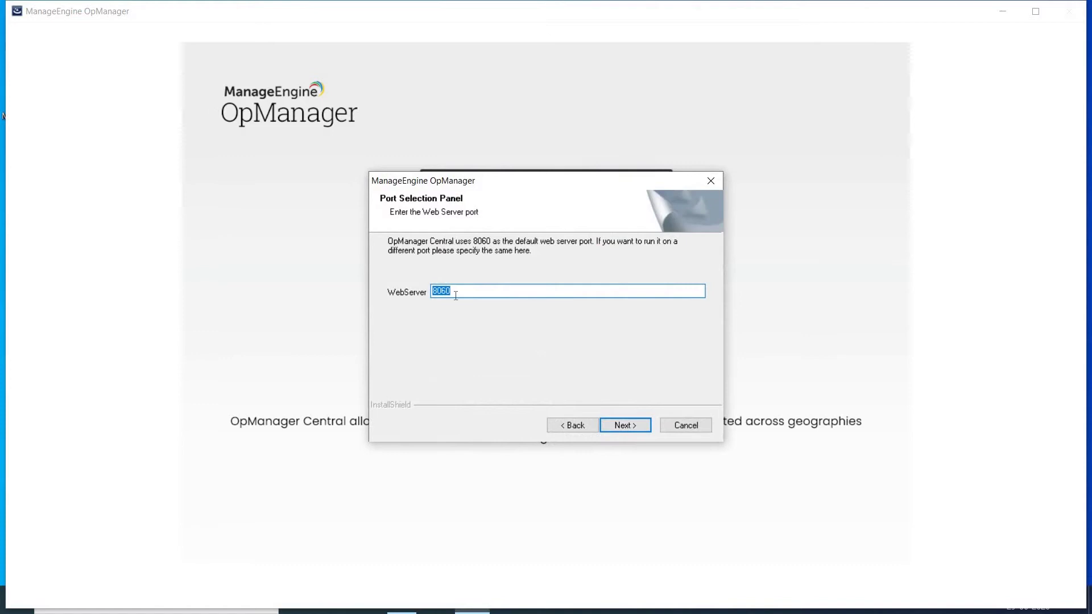
# Change the Central web server port from 8060 to 8061
pyautogui.press('BackSpace')
pyautogui.write('1')
pyautogui.click(626, 425)
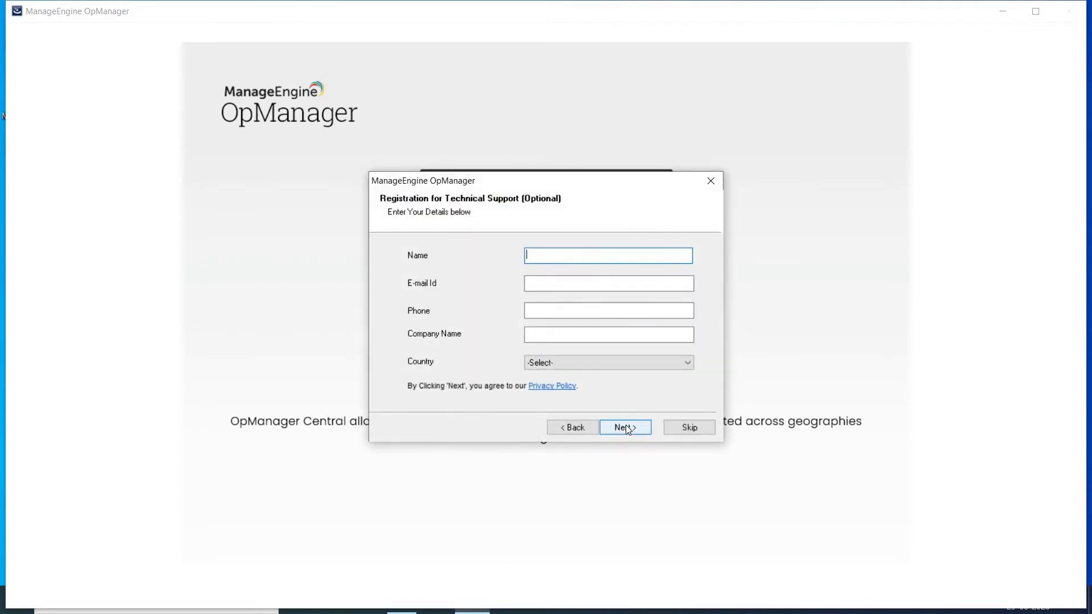
# Skip support registration, keep bundled PostgreSQL and complete the Central installation
pyautogui.click(689, 429)
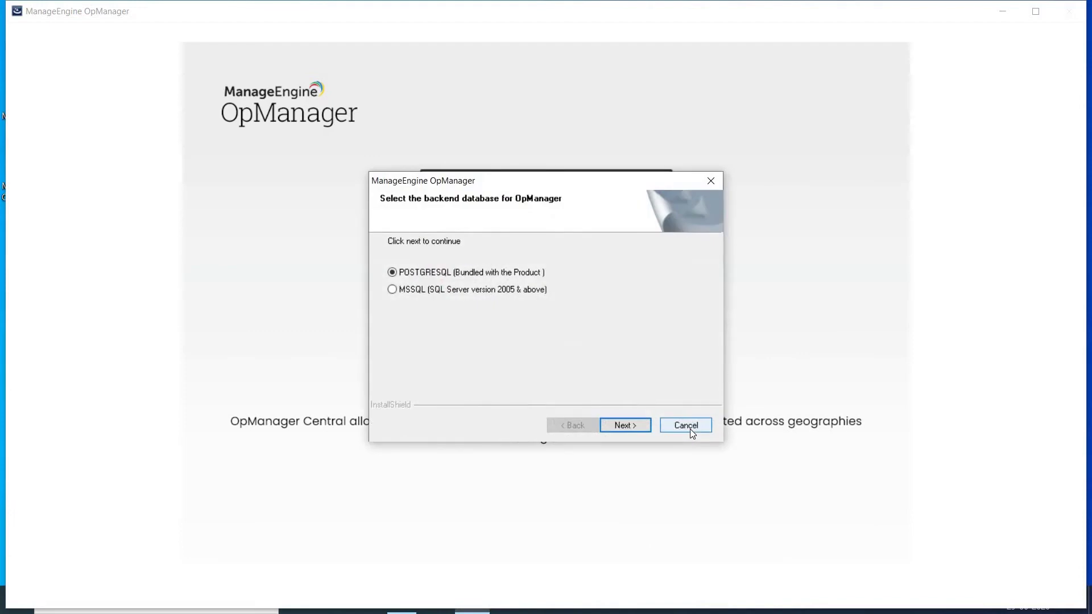
pyautogui.click(624, 428)
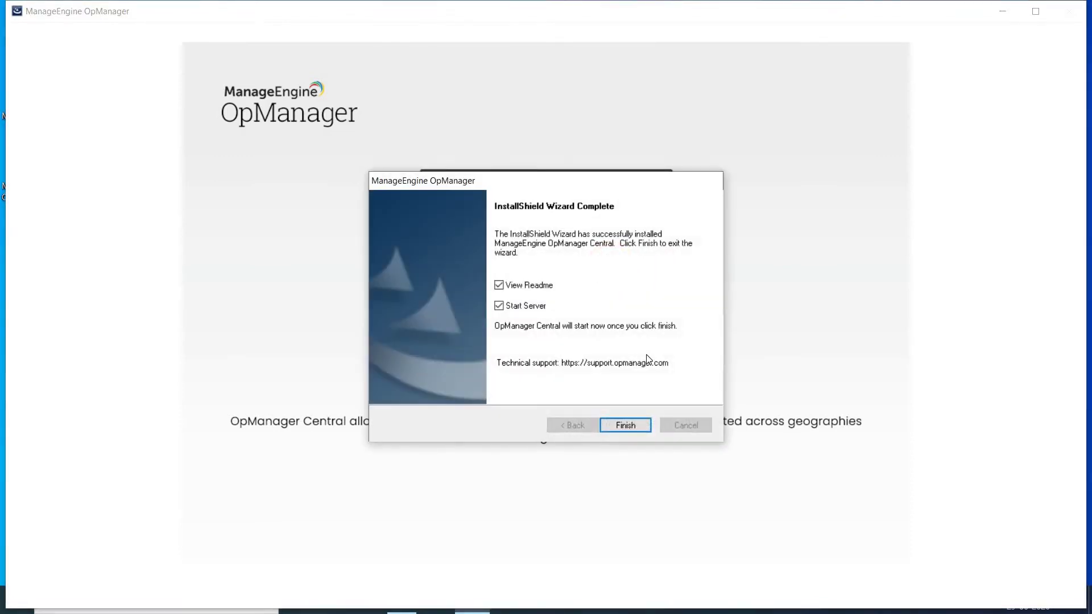
pyautogui.click(622, 425)
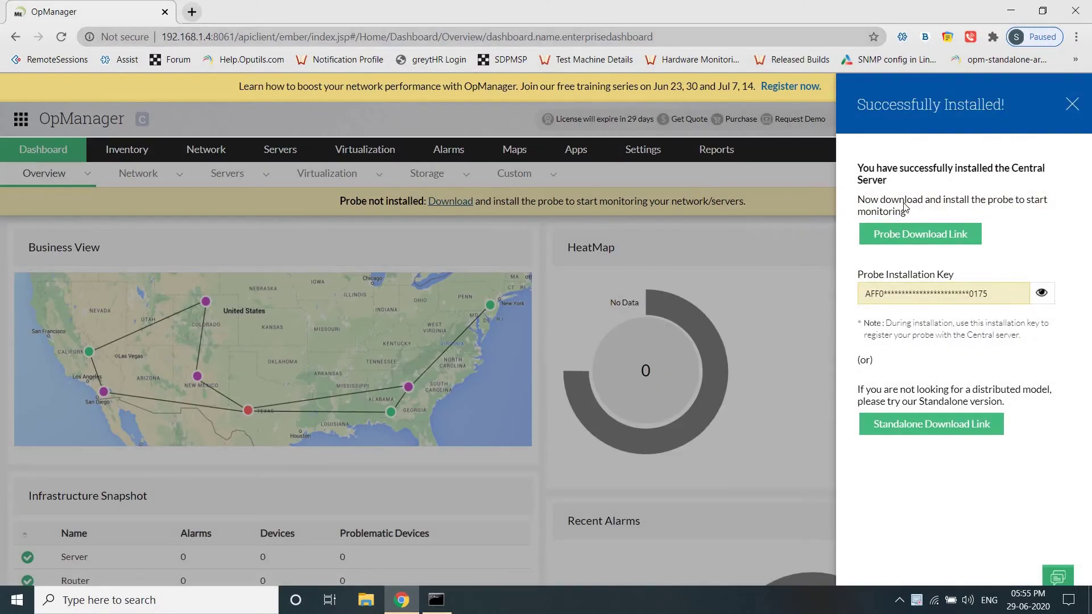
# Download ManageEngine_OpManager_Probe_64bit.exe from the Probe Download Link listing
pyautogui.click(916, 234)
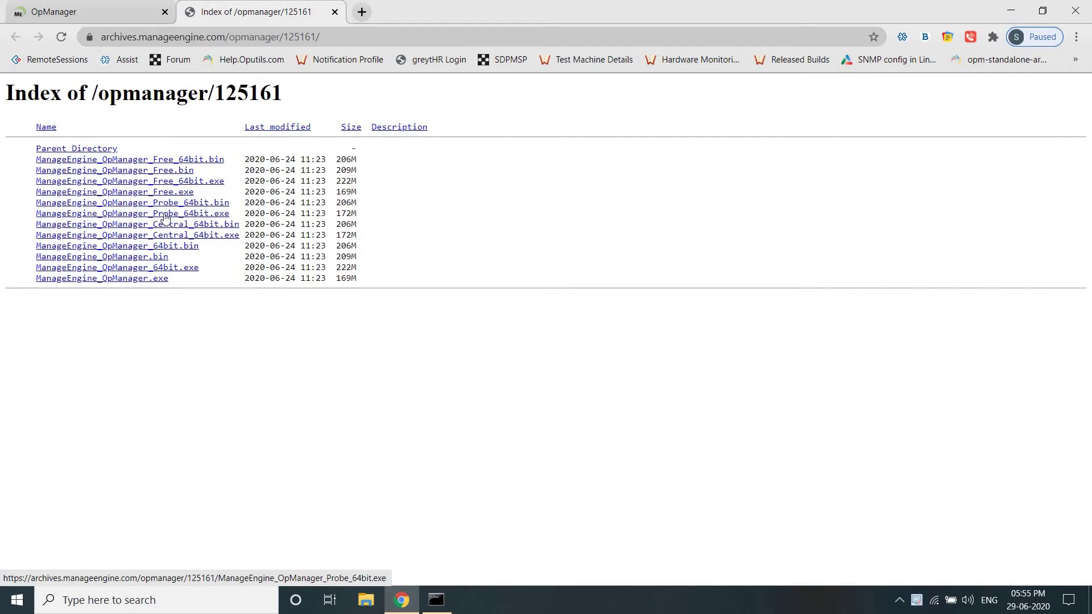
pyautogui.click(193, 214)
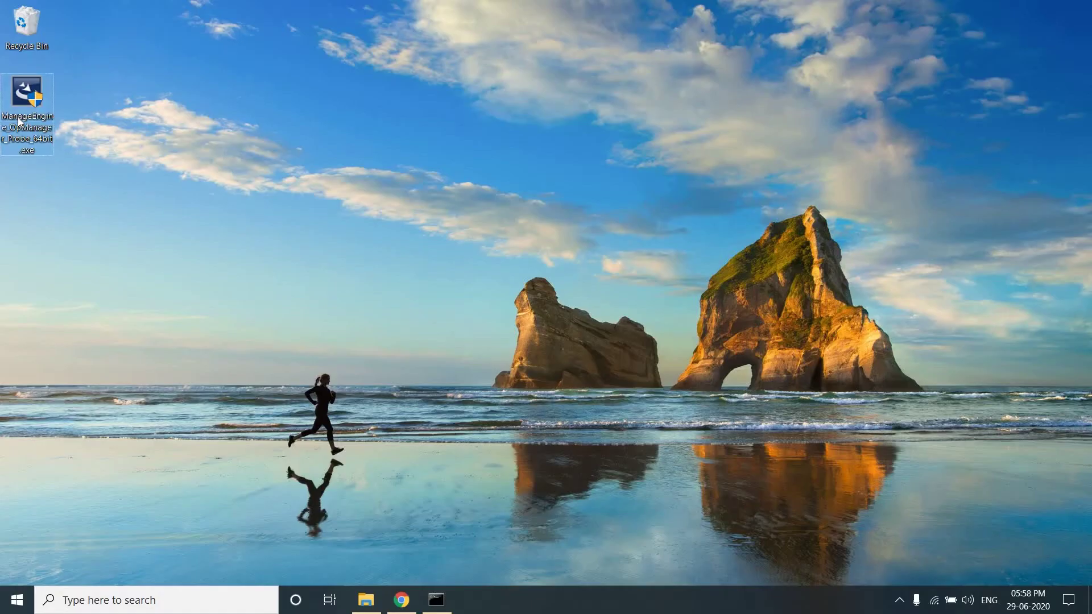
# Run the Probe installer as administrator, accept the licence and keep C:\Program Files\ManageEngine\OpManagerProbe
pyautogui.rightClick(18, 120)
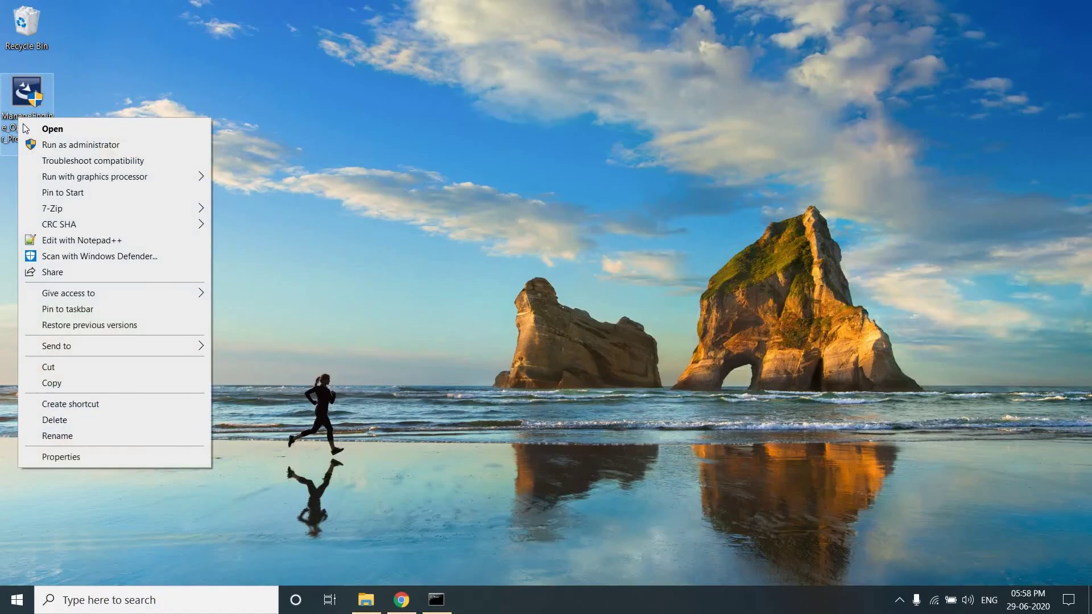
pyautogui.click(49, 149)
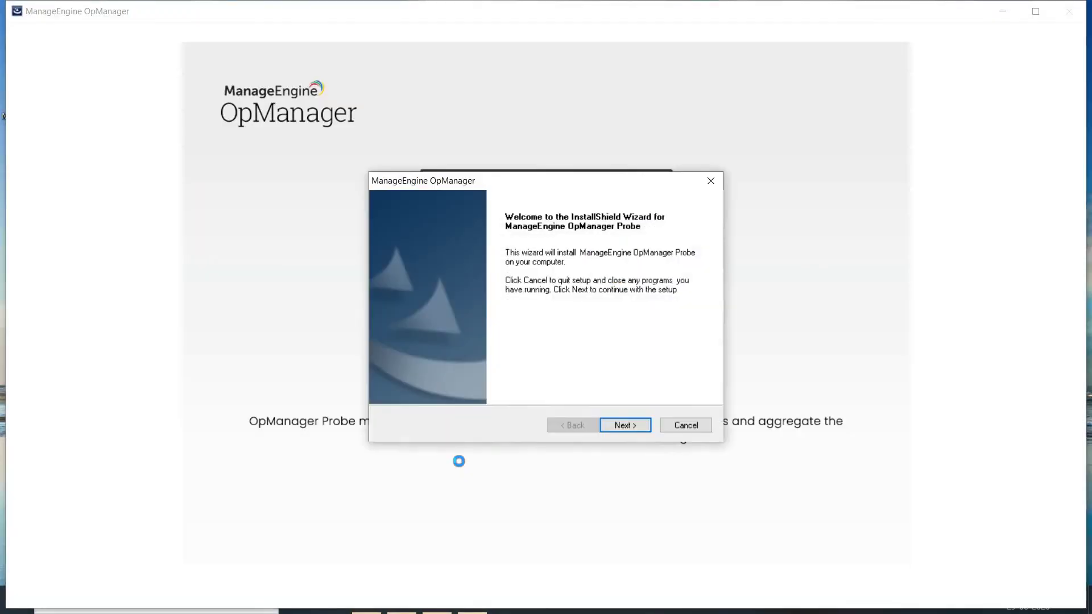
pyautogui.click(626, 426)
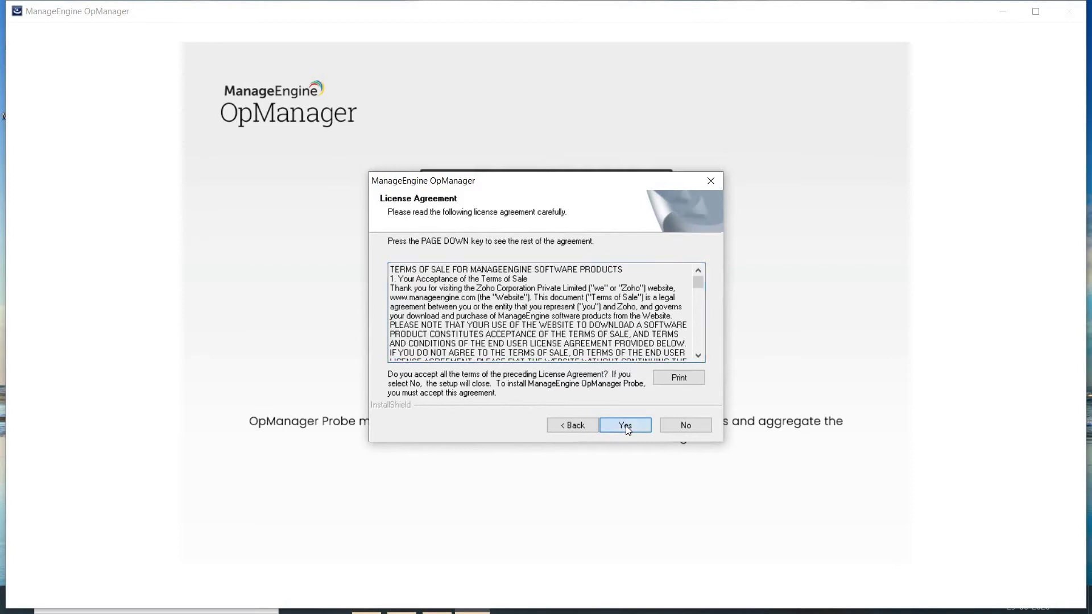
pyautogui.click(626, 425)
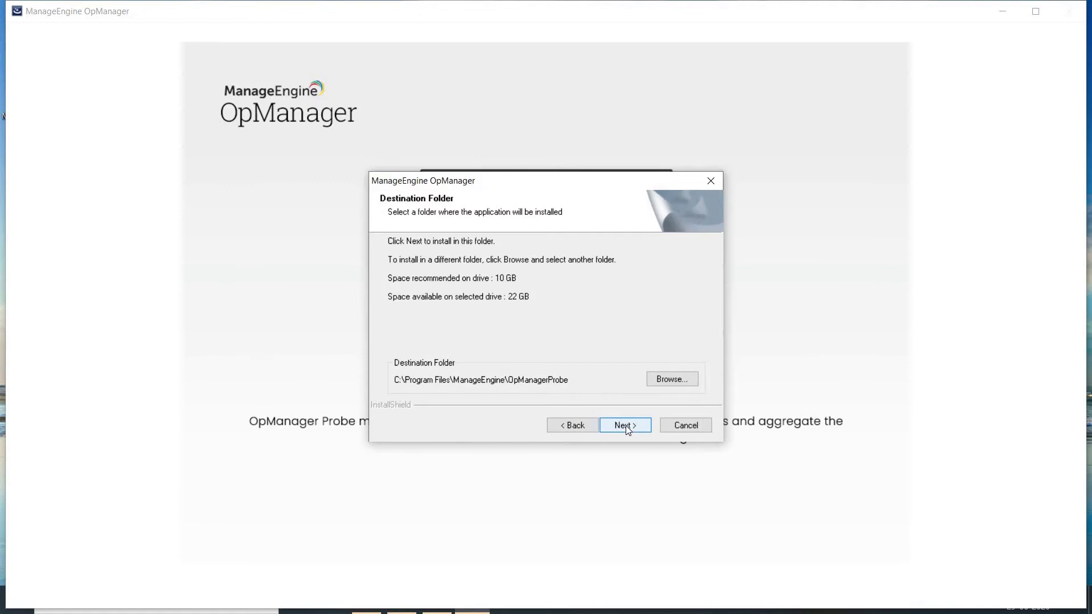
pyautogui.click(625, 426)
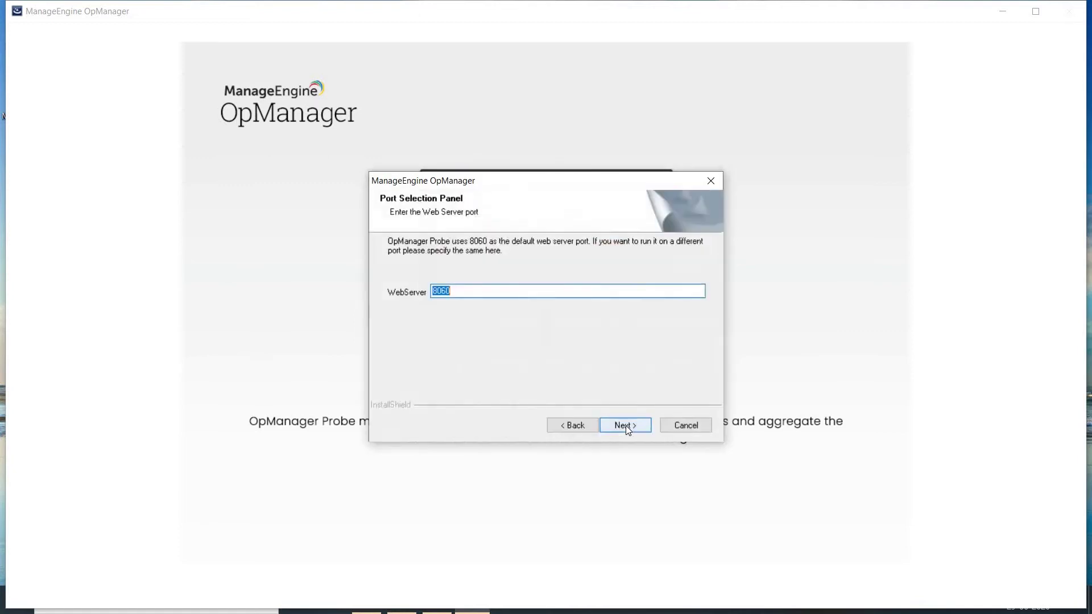
# Change the Probe web server port from 8060 to 8062
pyautogui.click(482, 293)
pyautogui.press('BackSpace')
pyautogui.write('2')
pyautogui.click(626, 429)
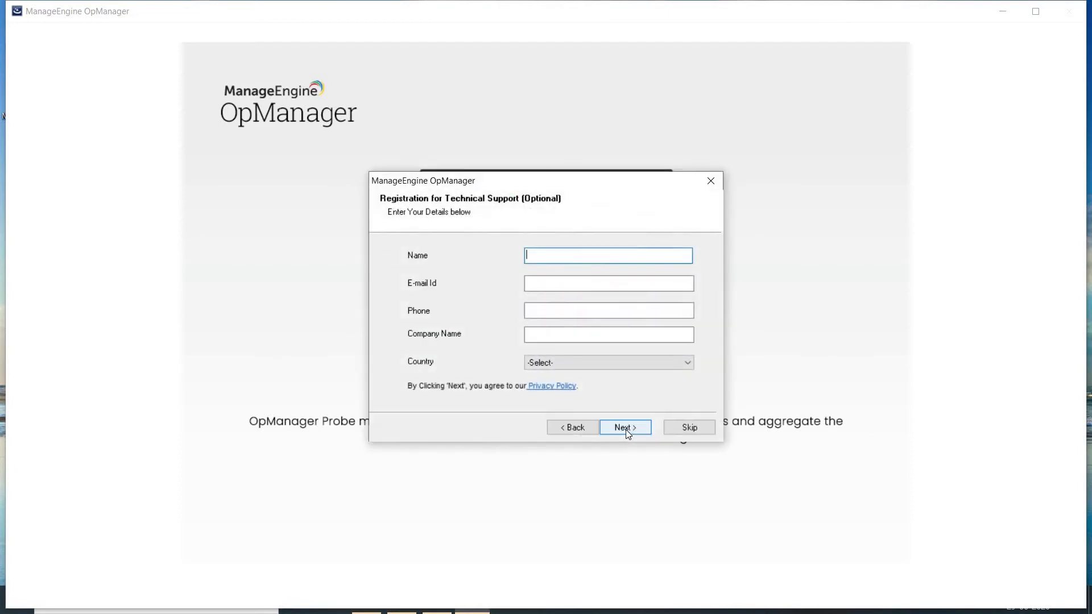
# Skip support registration, leave proxy details blank and keep bundled PostgreSQL
pyautogui.click(683, 429)
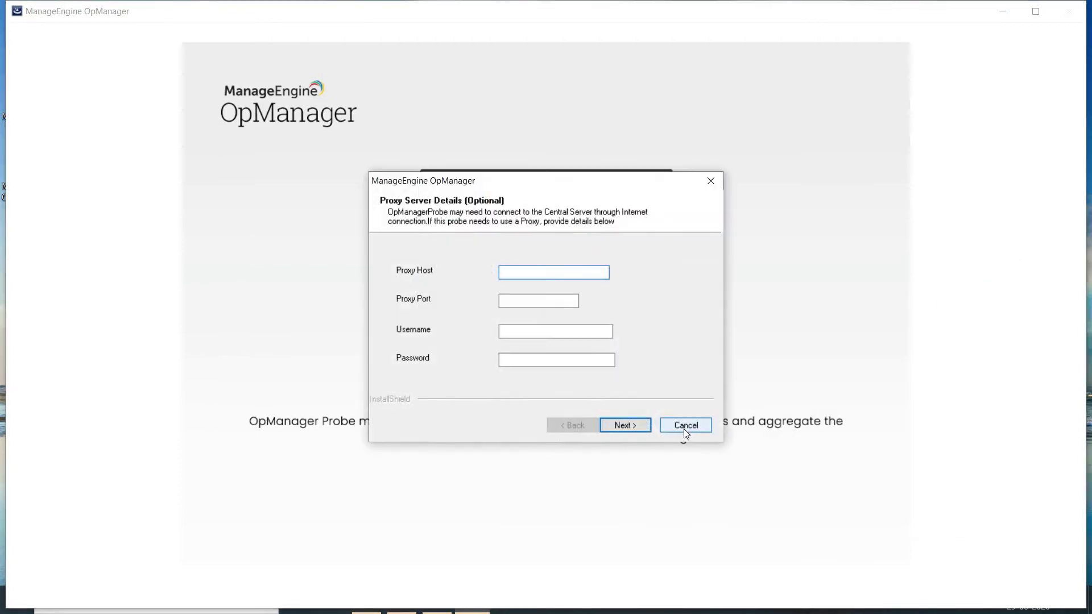
pyautogui.click(621, 427)
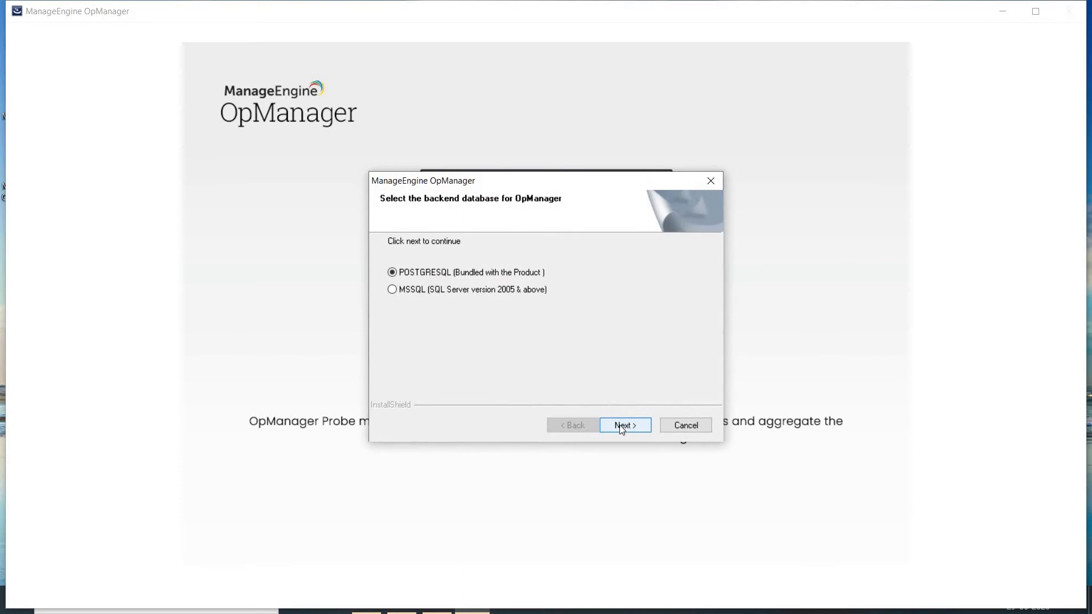
pyautogui.click(624, 426)
pyautogui.write('h')
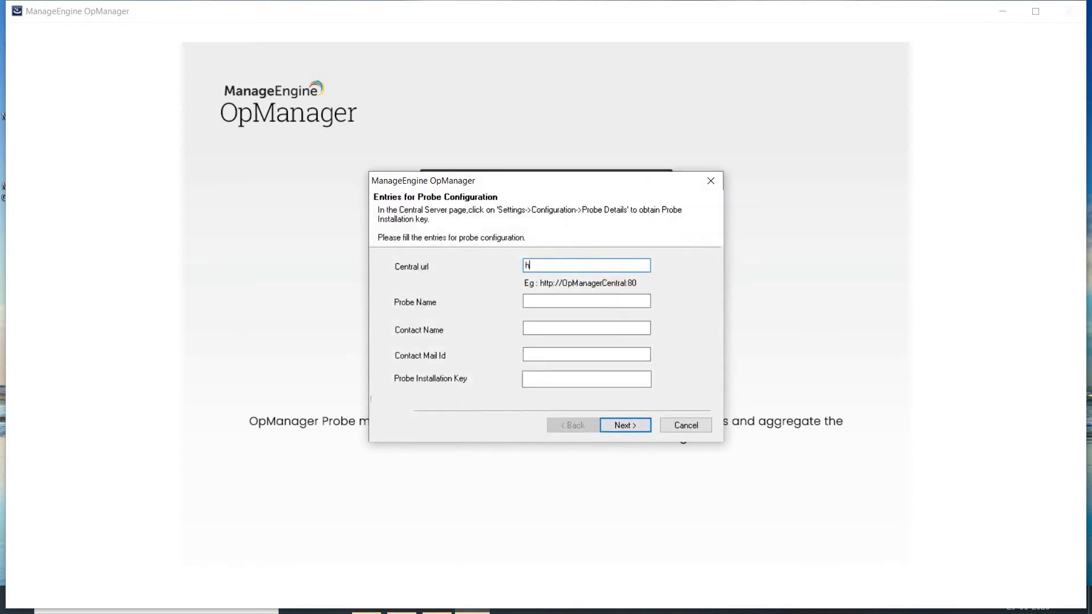
pyautogui.write('ttp://192.168.1.4:8061')
pyautogui.click(531, 303)
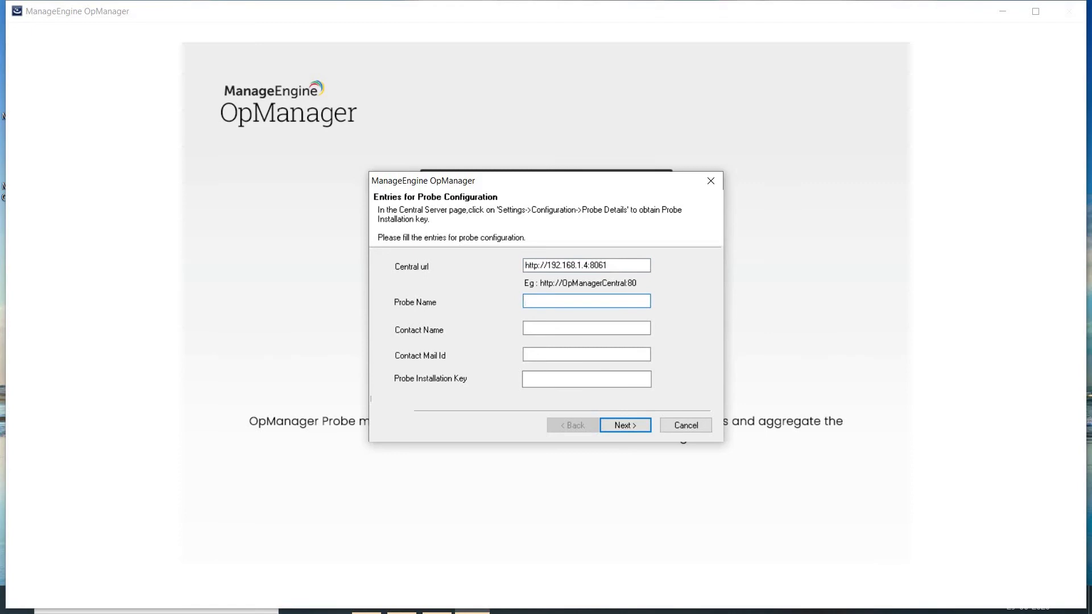
pyautogui.write('Prd_Unit')
pyautogui.press('Tab')
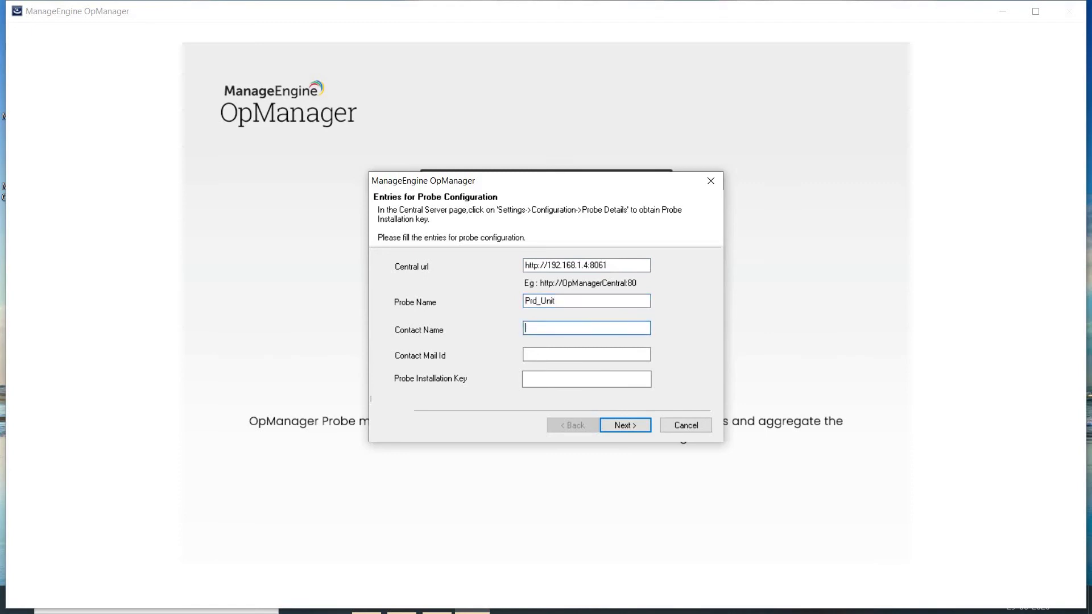
pyautogui.write('Shatz')
pyautogui.press('Tab')
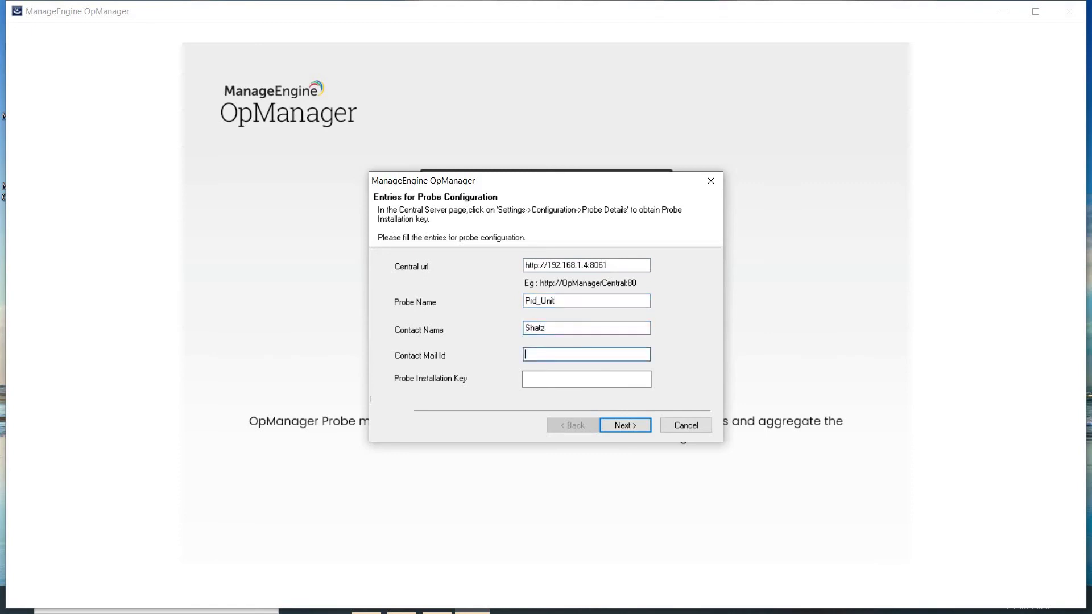
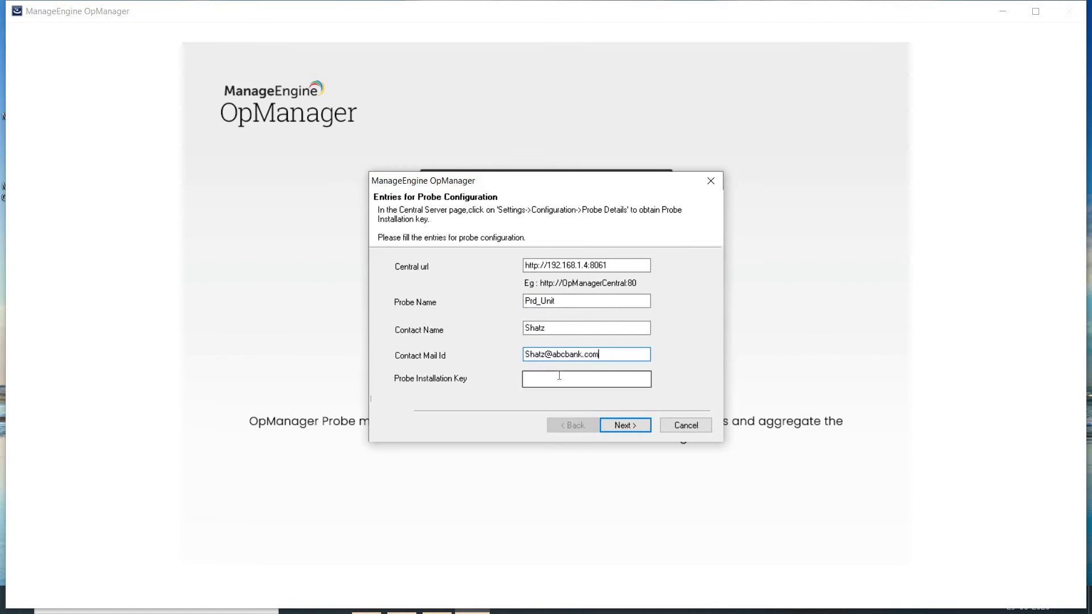
pyautogui.click(559, 376)
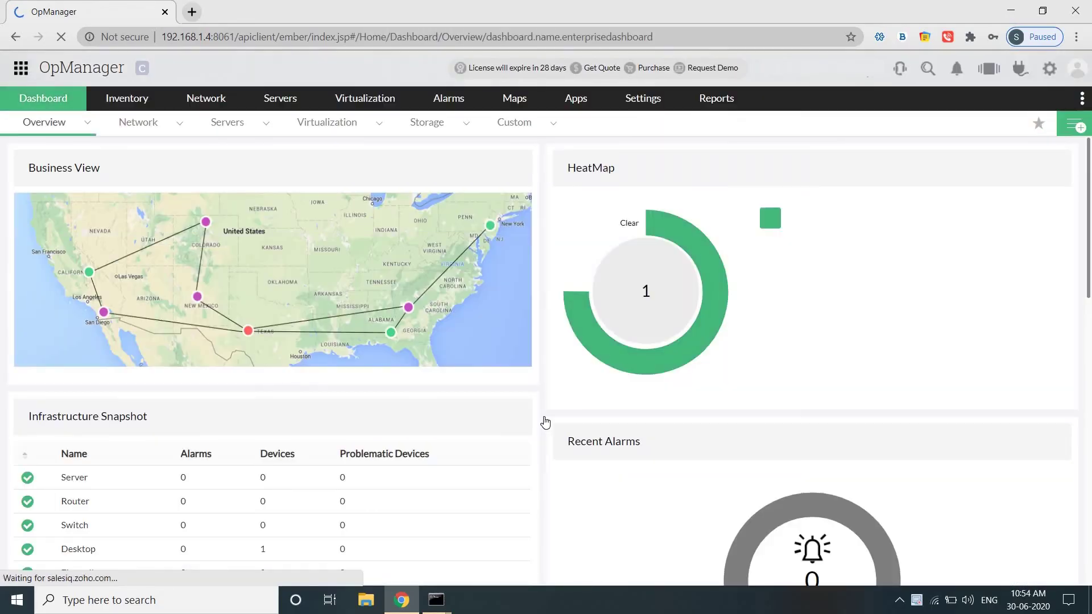
# Copy the Probe Installation Key from Central's Settings > Configuration > Probe Details page
pyautogui.click(639, 106)
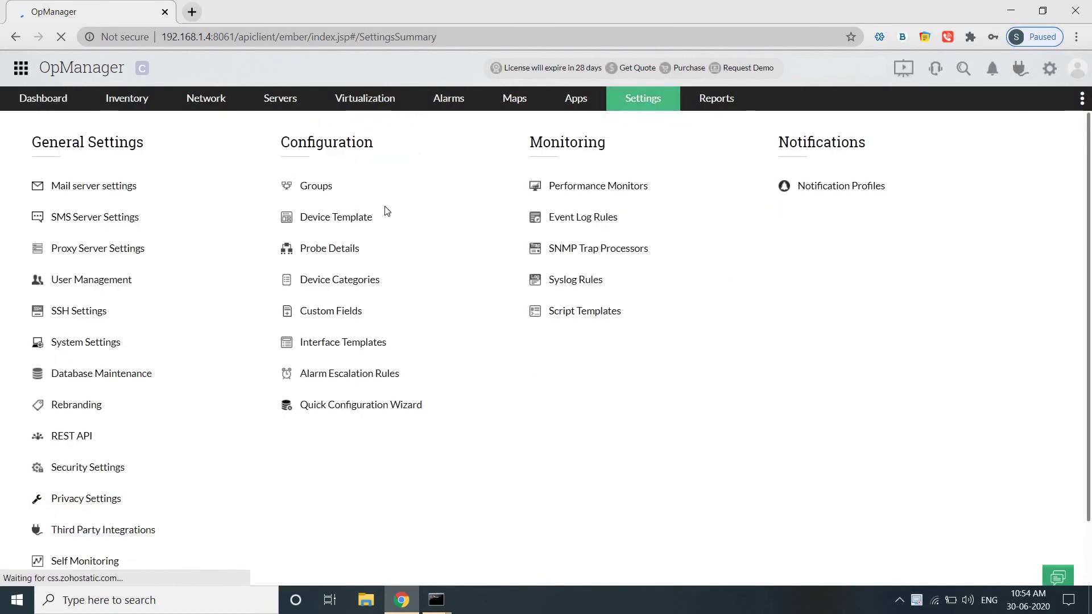
pyautogui.click(339, 250)
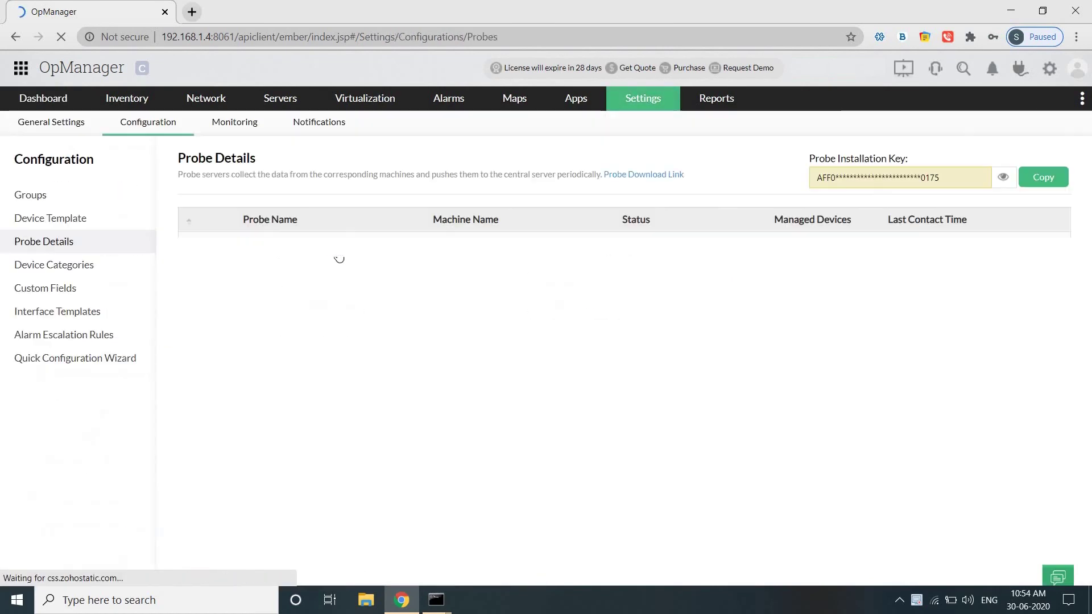
pyautogui.click(1047, 180)
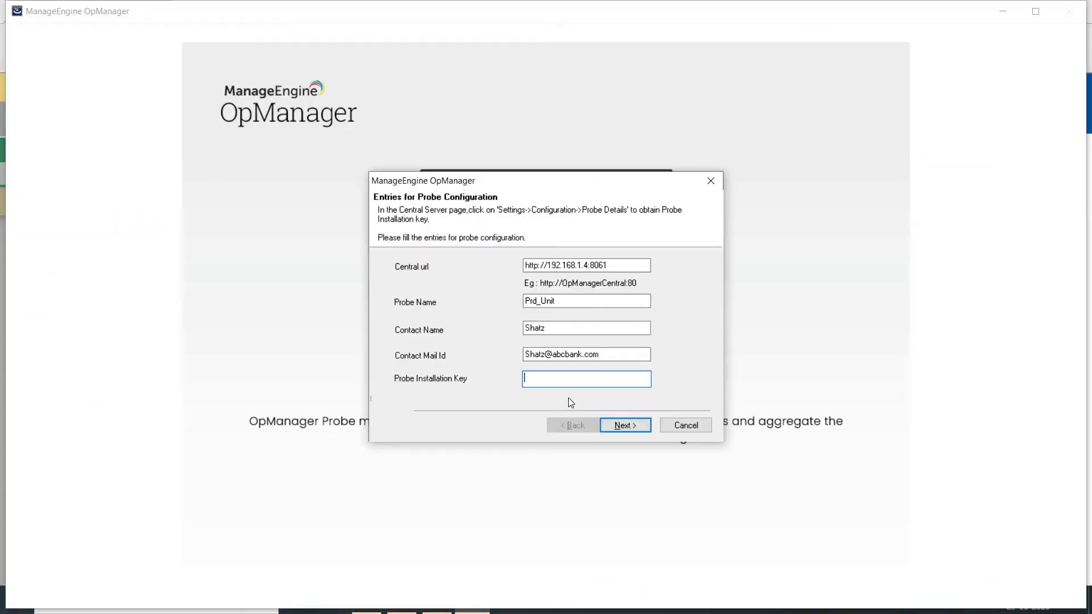
pyautogui.rightClick(549, 378)
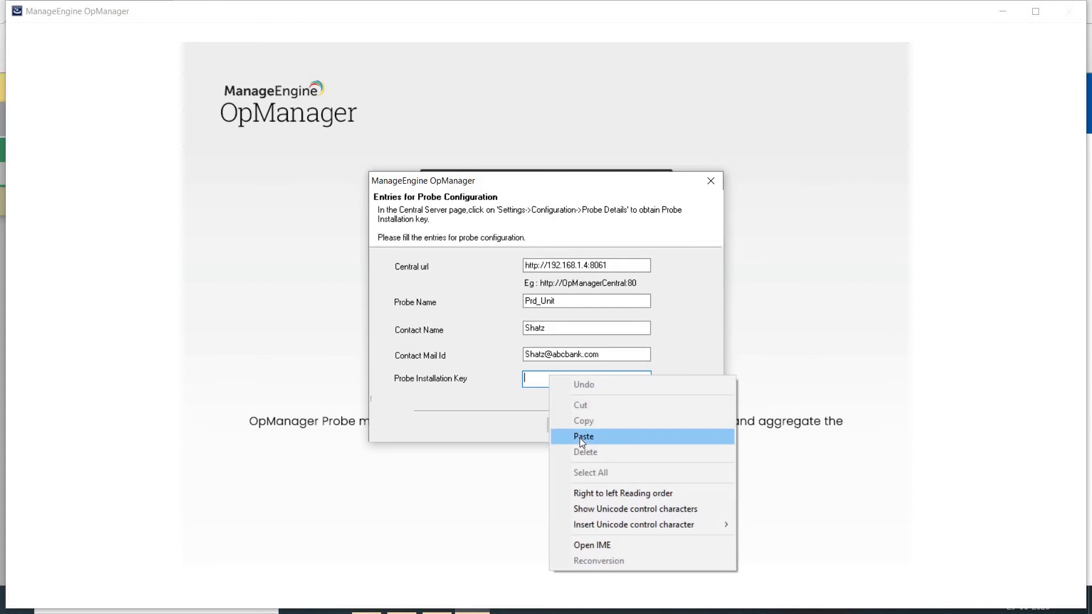
# Paste the installation key, register the probe, and finish so the localhost:8062 login opens
pyautogui.click(580, 437)
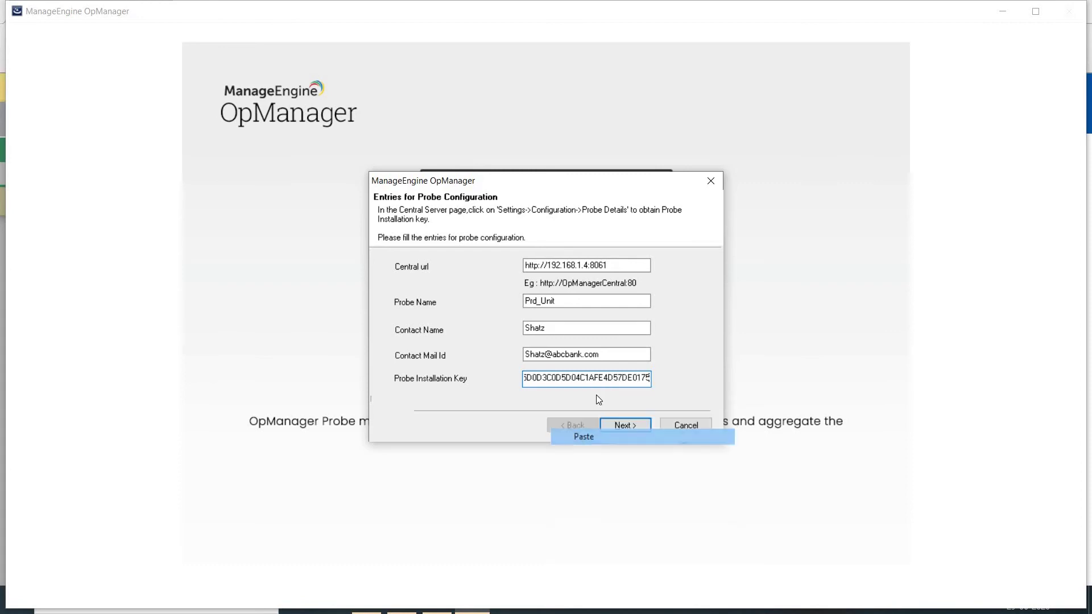
pyautogui.click(617, 425)
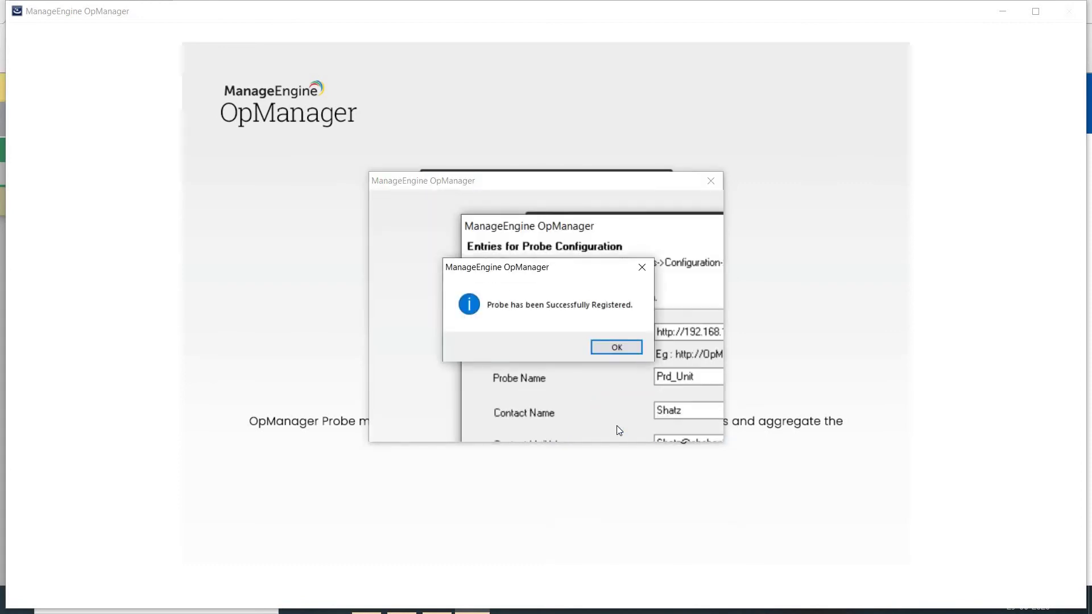
pyautogui.press('Return')
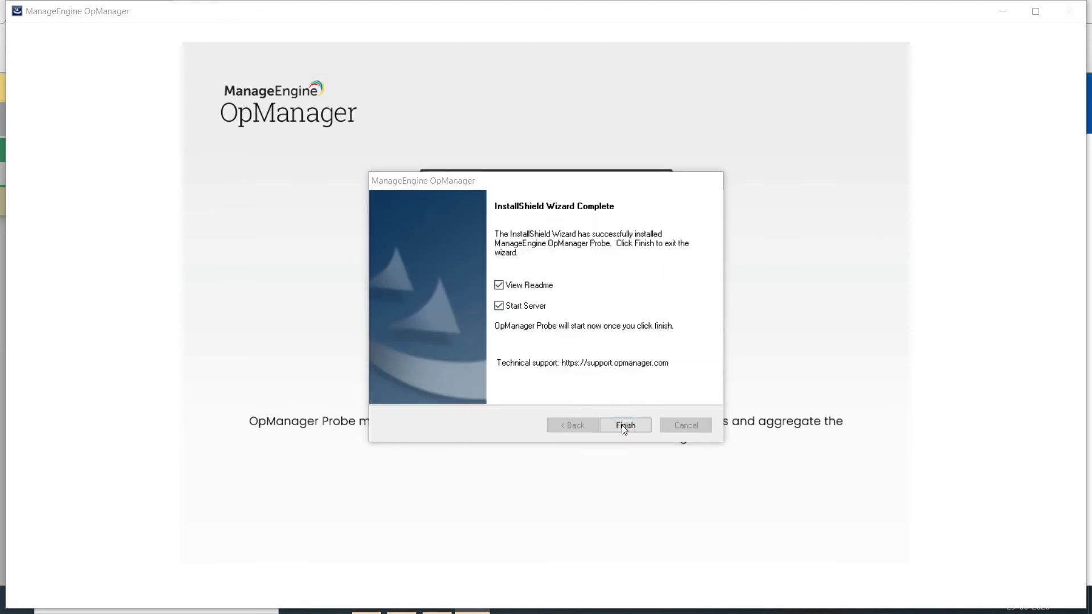
pyautogui.click(624, 427)
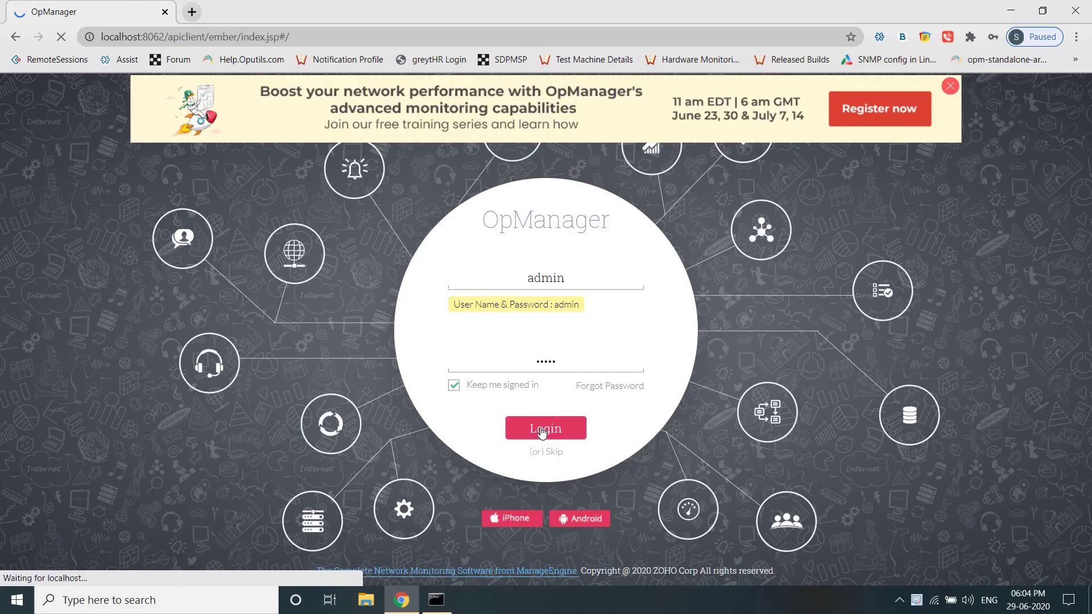